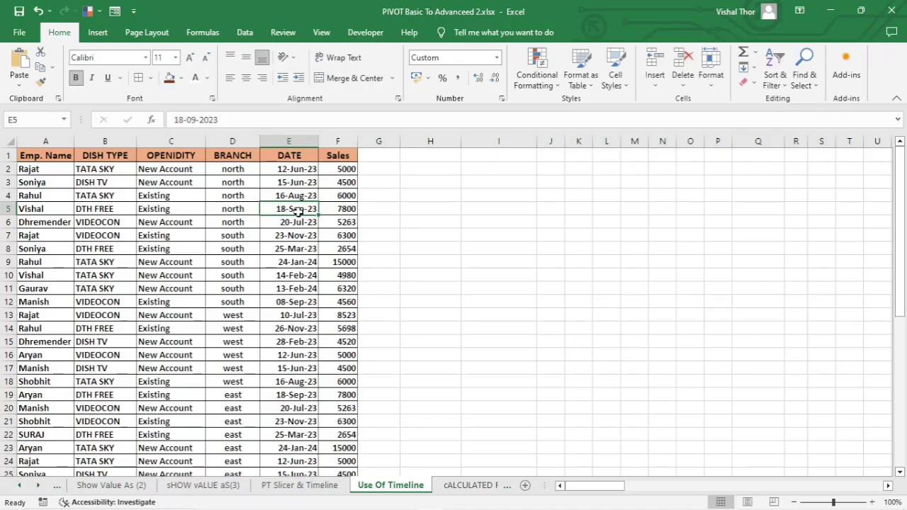
Step: Examine the employee sales data, including the entries in the DATE column
{"action": "key", "text": "ctrl+a"}
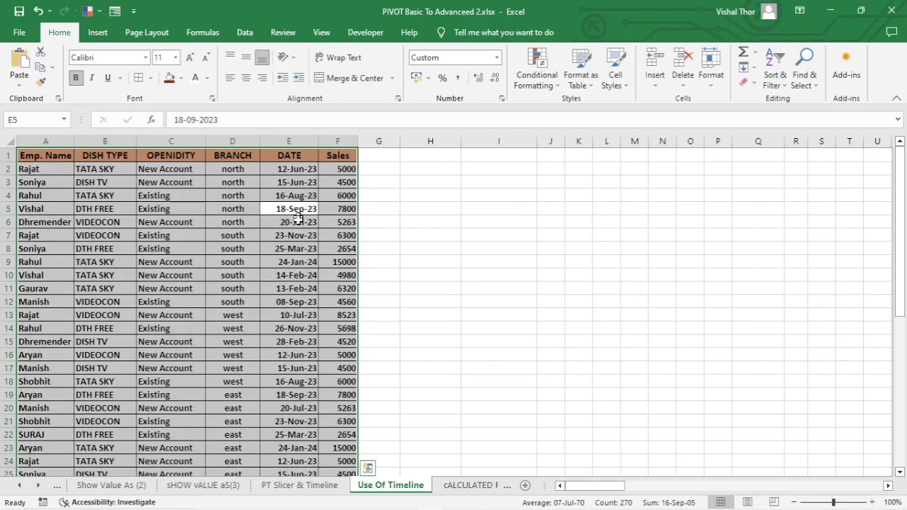
{"action": "left_click", "coordinate": [281, 260]}
{"action": "left_click_drag", "start_coordinate": [286, 168], "coordinate": [264, 355]}
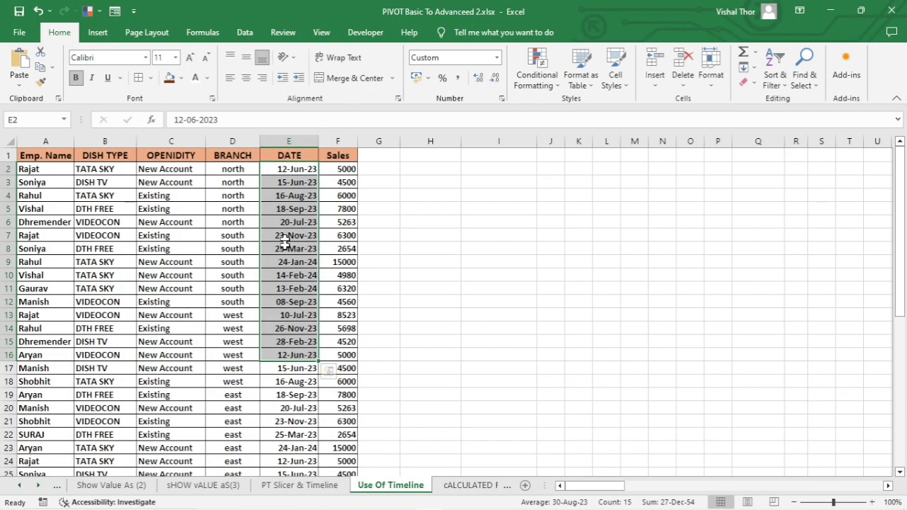
{"action": "left_click", "coordinate": [336, 277]}
Step: Create a PivotTable from range A1:F45 of the Use Of Timeline sheet, placed on the existing worksheet at cell H3
{"action": "left_click", "coordinate": [336, 244]}
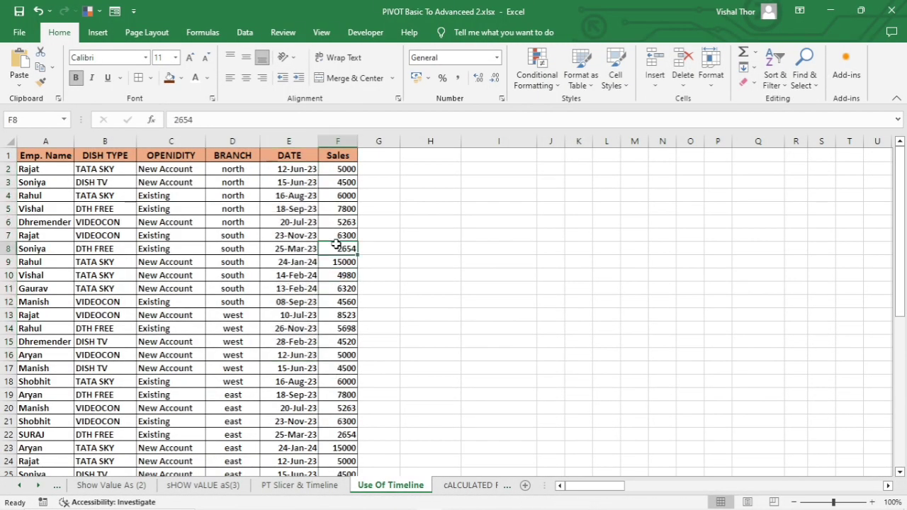
{"action": "left_click", "coordinate": [96, 32]}
{"action": "left_click", "coordinate": [24, 83]}
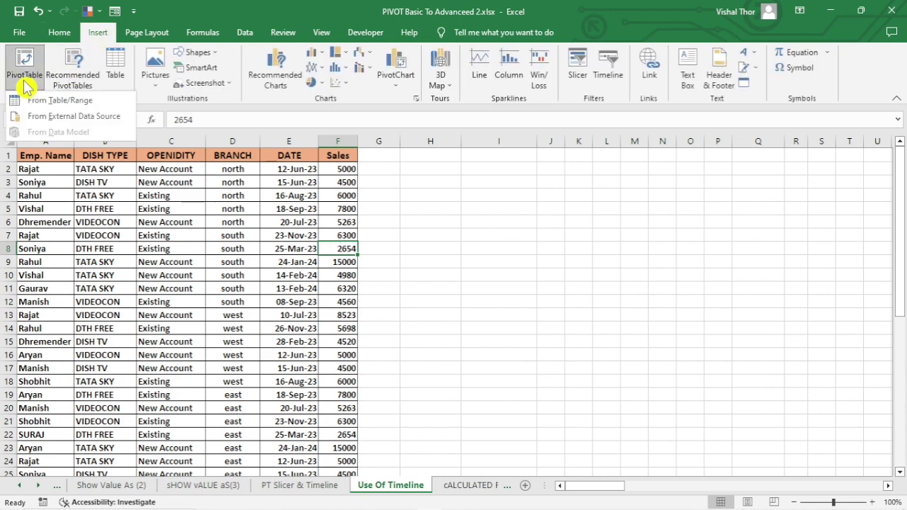
{"action": "left_click", "coordinate": [61, 101]}
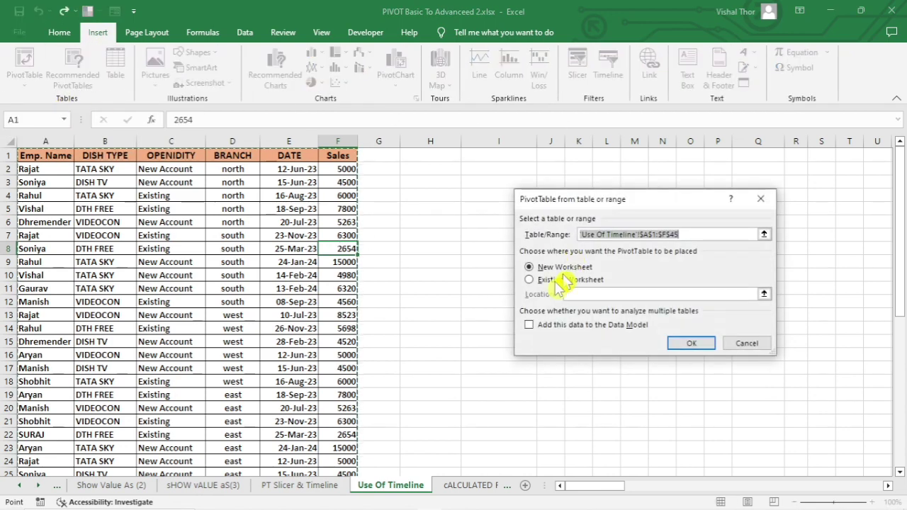
{"action": "left_click", "coordinate": [537, 284]}
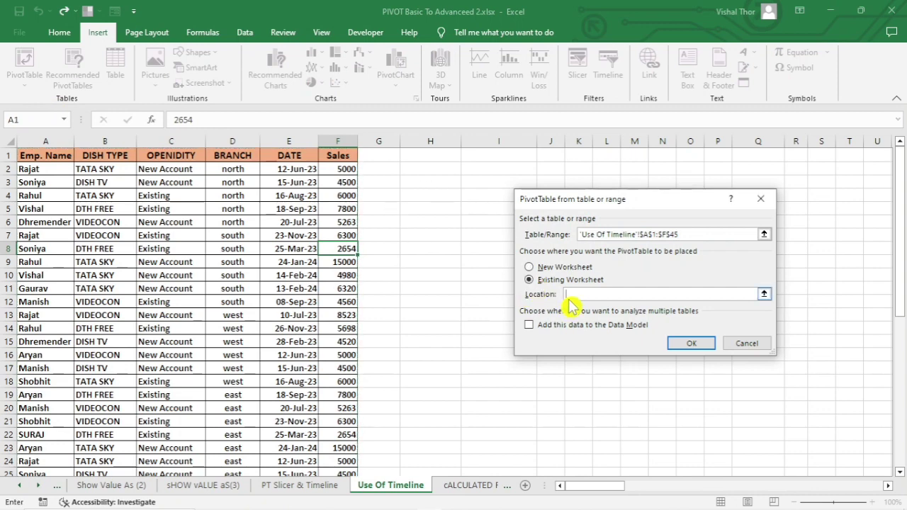
{"action": "left_click", "coordinate": [425, 180]}
{"action": "left_click", "coordinate": [688, 343]}
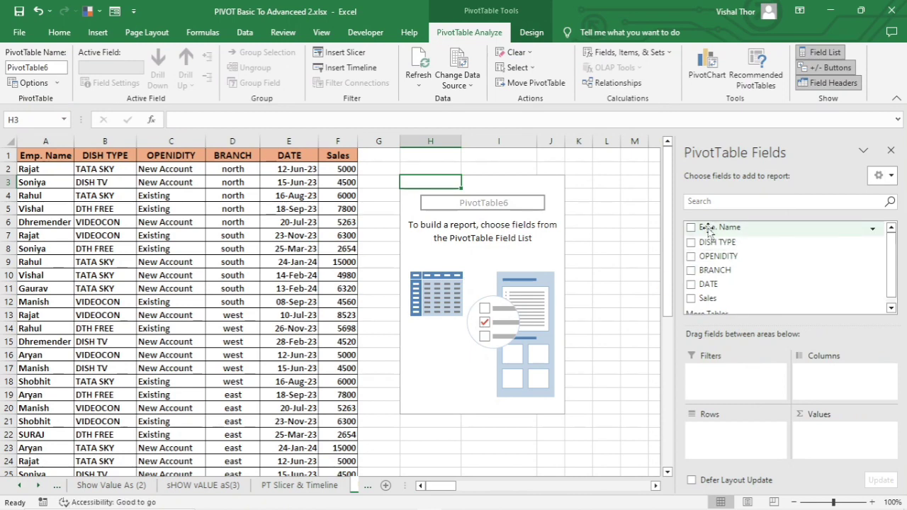
Step: Build the pivot layout with Emp. Name in the rows, Sales in the values and DATE in the columns
{"action": "left_click_drag", "start_coordinate": [709, 229], "coordinate": [721, 419]}
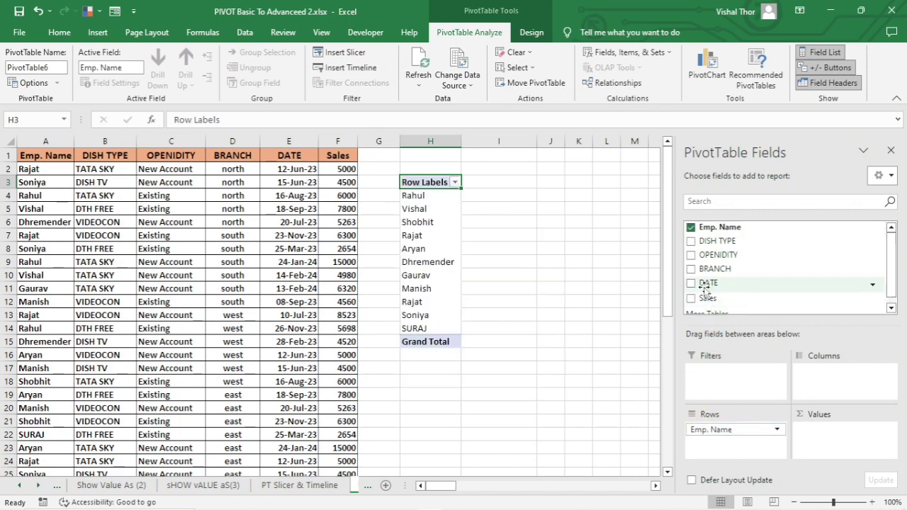
{"action": "left_click_drag", "start_coordinate": [707, 296], "coordinate": [831, 439]}
{"action": "left_click_drag", "start_coordinate": [708, 283], "coordinate": [822, 382]}
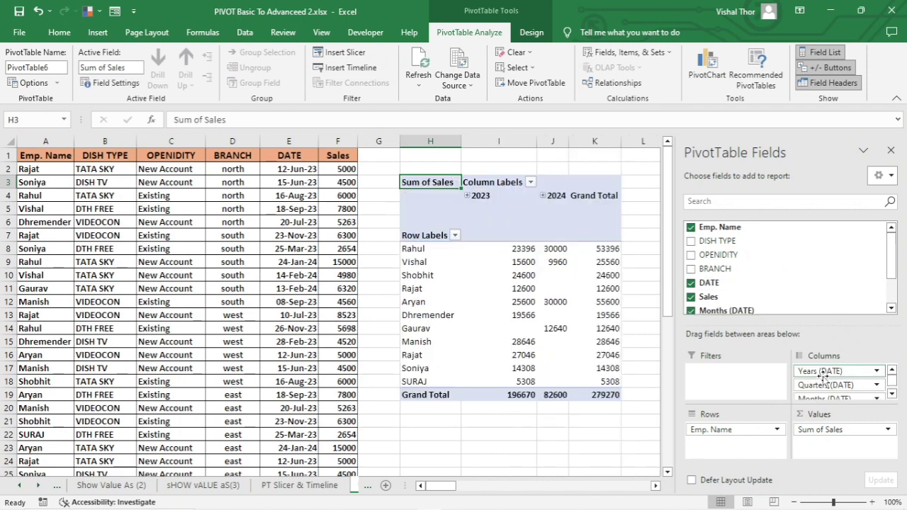
Step: Group the pivot table's date columns by Months only, deselecting Quarters and Years
{"action": "left_click", "coordinate": [495, 196]}
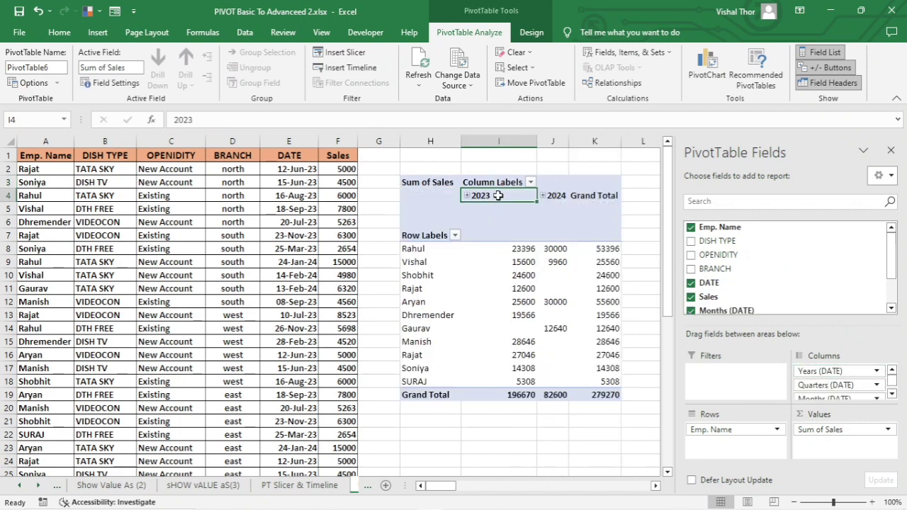
{"action": "right_click", "coordinate": [498, 197]}
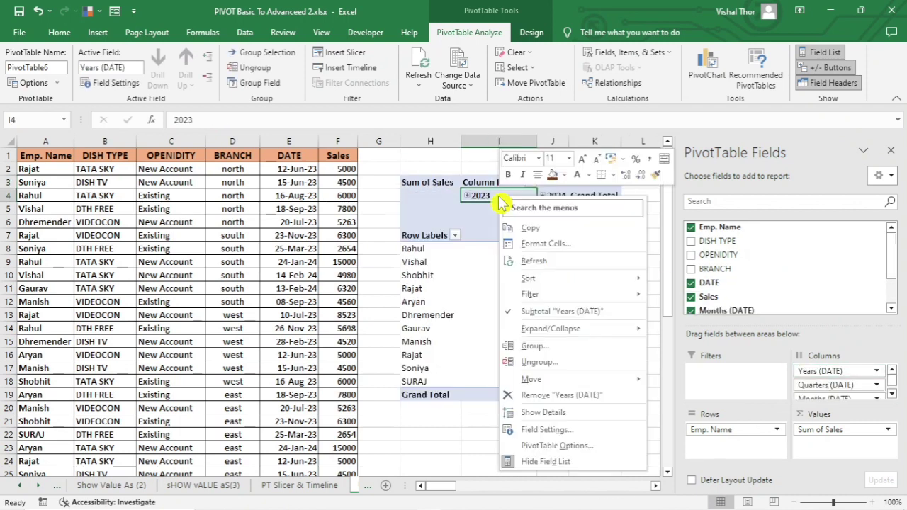
{"action": "left_click", "coordinate": [535, 347]}
{"action": "left_click", "coordinate": [499, 362]}
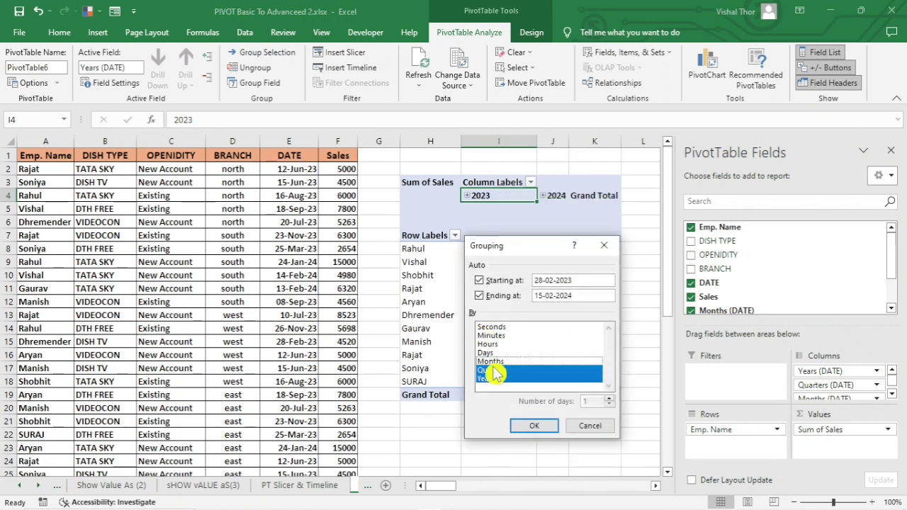
{"action": "left_click", "coordinate": [498, 369]}
{"action": "left_click", "coordinate": [493, 379]}
{"action": "left_click", "coordinate": [493, 361]}
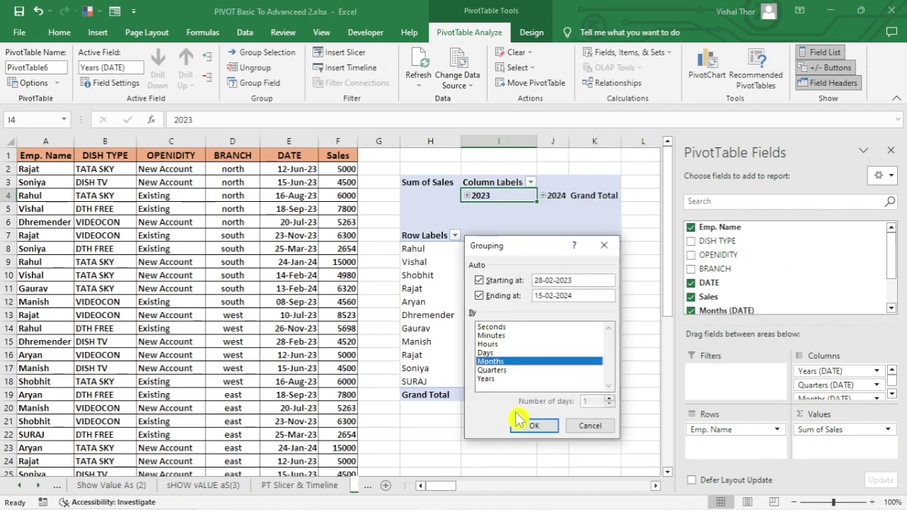
{"action": "left_click", "coordinate": [528, 425]}
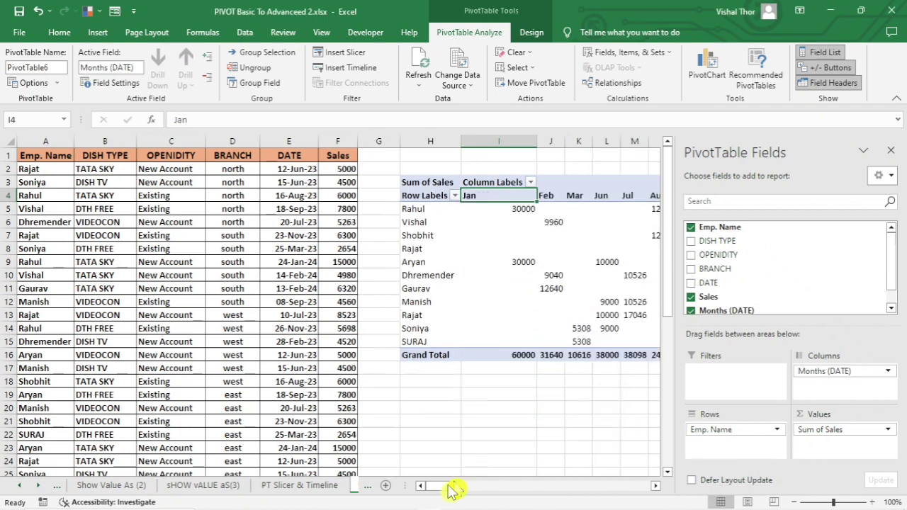
Step: Examine the pivot table's employee rows, monthly sales columns and grand totals
{"action": "left_click_drag", "start_coordinate": [436, 488], "coordinate": [461, 492]}
{"action": "left_click", "coordinate": [333, 248]}
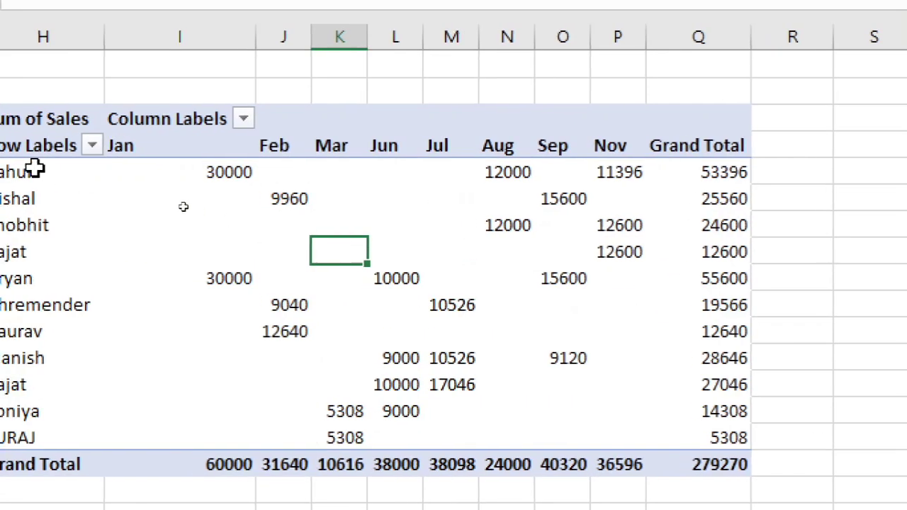
{"action": "left_click_drag", "start_coordinate": [34, 170], "coordinate": [32, 435]}
{"action": "left_click_drag", "start_coordinate": [345, 167], "coordinate": [348, 420]}
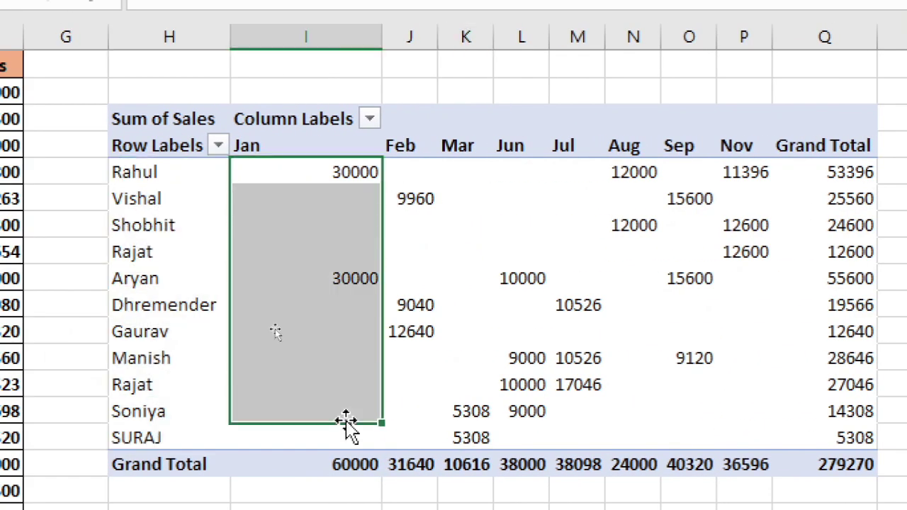
{"action": "left_click_drag", "start_coordinate": [411, 171], "coordinate": [420, 432]}
{"action": "left_click_drag", "start_coordinate": [464, 171], "coordinate": [494, 480]}
{"action": "left_click_drag", "start_coordinate": [840, 170], "coordinate": [832, 435]}
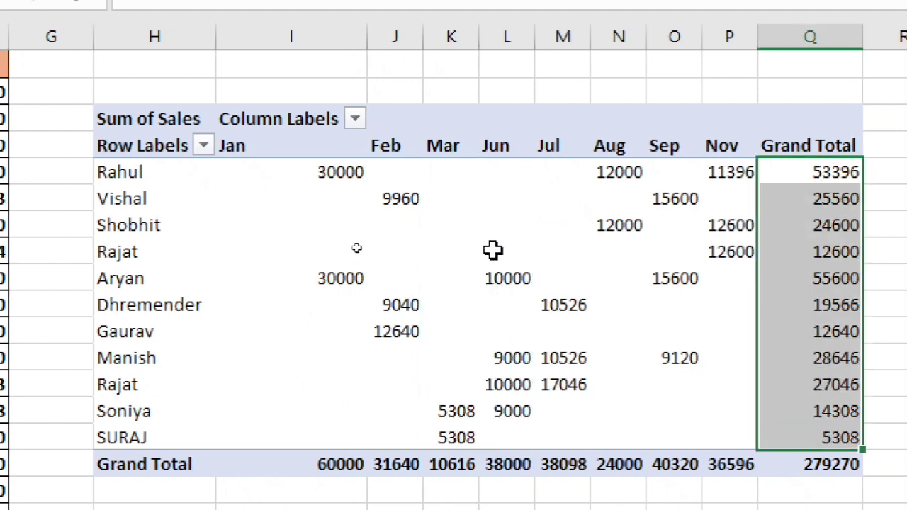
Step: Insert a timeline for the DATE field and place it in the empty cells beside the pivot table
{"action": "mouse_move", "coordinate": [492, 249]}
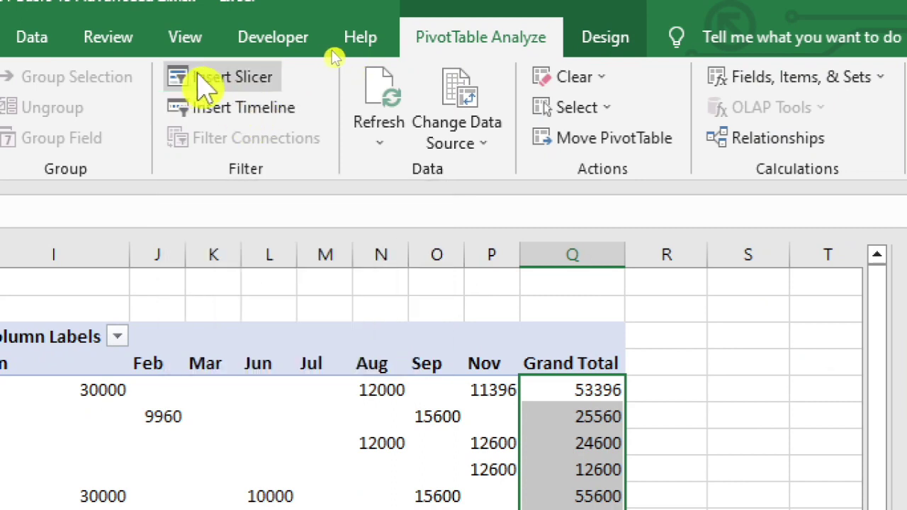
{"action": "left_click", "coordinate": [251, 114]}
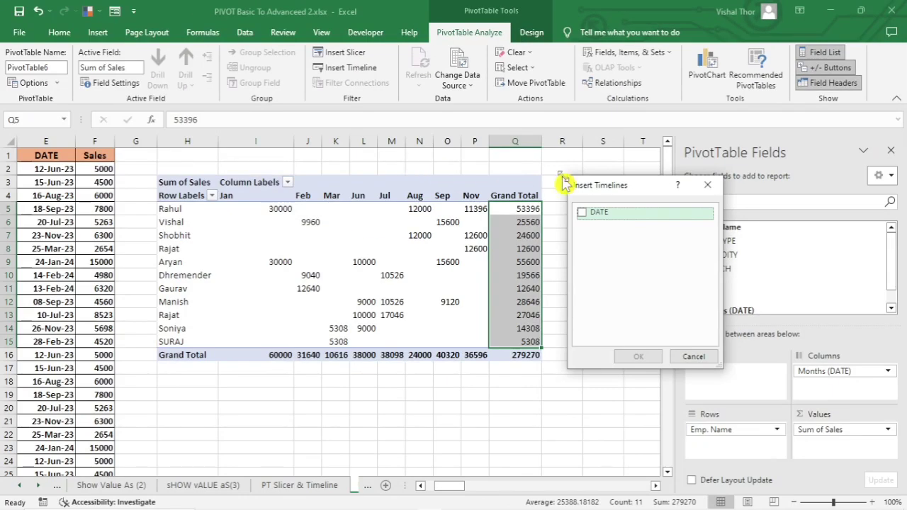
{"action": "left_click_drag", "start_coordinate": [591, 186], "coordinate": [560, 144]}
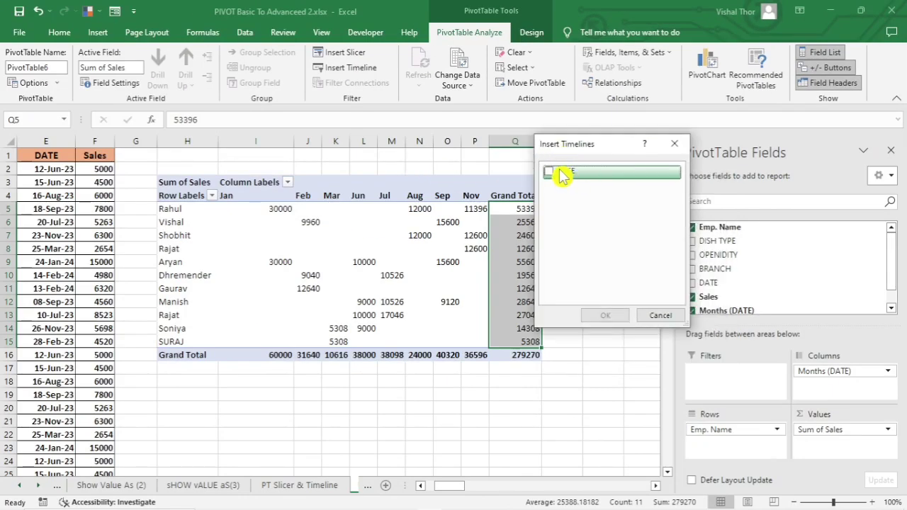
{"action": "left_click", "coordinate": [551, 181]}
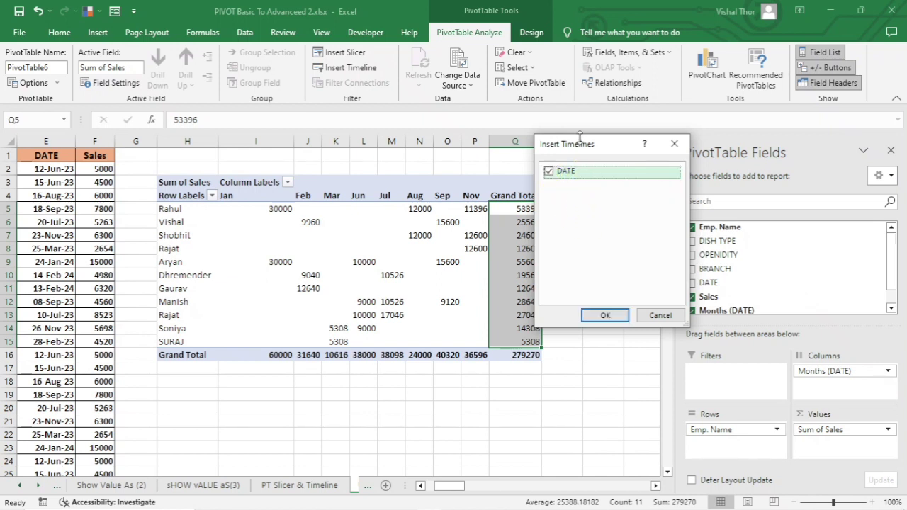
{"action": "left_click", "coordinate": [600, 317]}
{"action": "left_click_drag", "start_coordinate": [386, 278], "coordinate": [690, 206]}
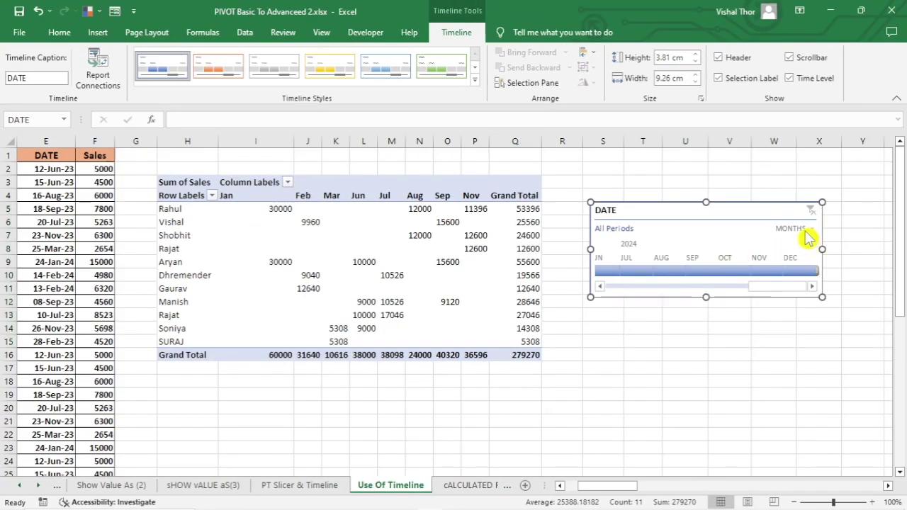
Step: Set the timeline's time level to years and filter the pivot table by 2023 and by 2024 in turn
{"action": "left_click", "coordinate": [882, 203]}
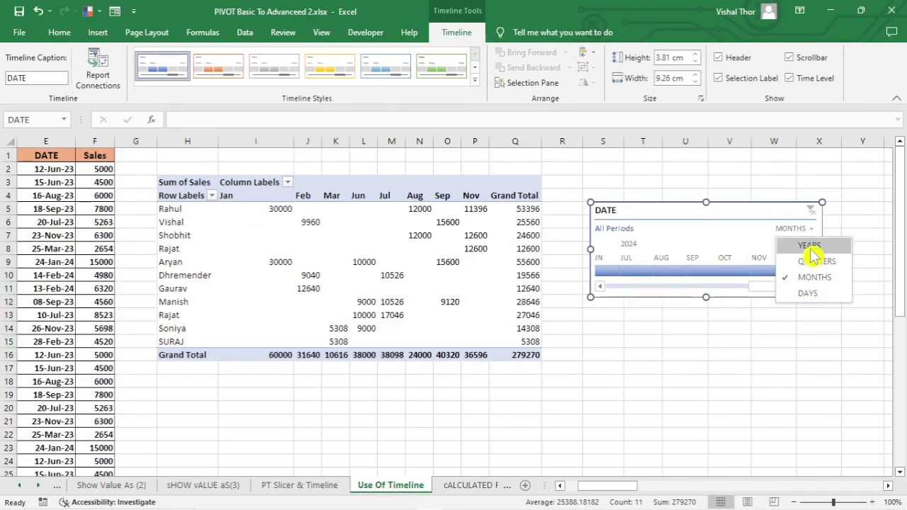
{"action": "left_click", "coordinate": [810, 250]}
{"action": "left_click", "coordinate": [619, 270]}
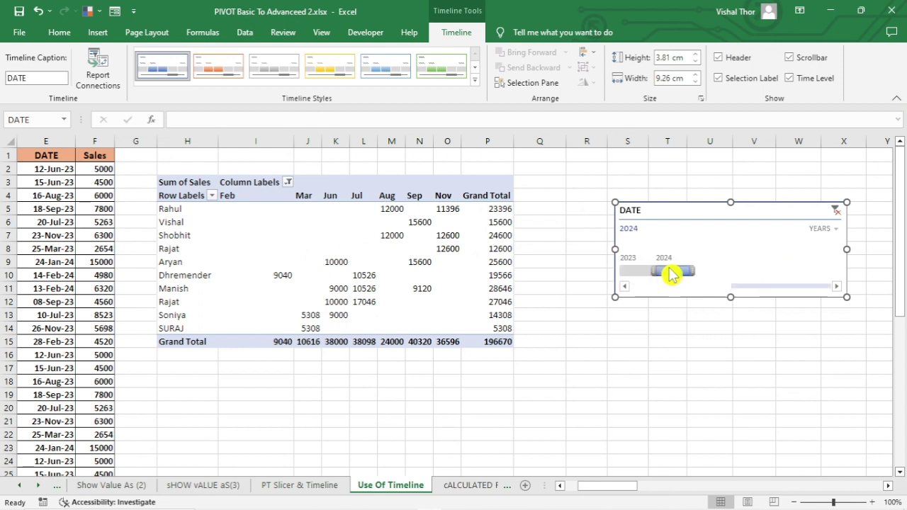
{"action": "left_click", "coordinate": [672, 272]}
{"action": "left_click_drag", "start_coordinate": [245, 211], "coordinate": [352, 247]}
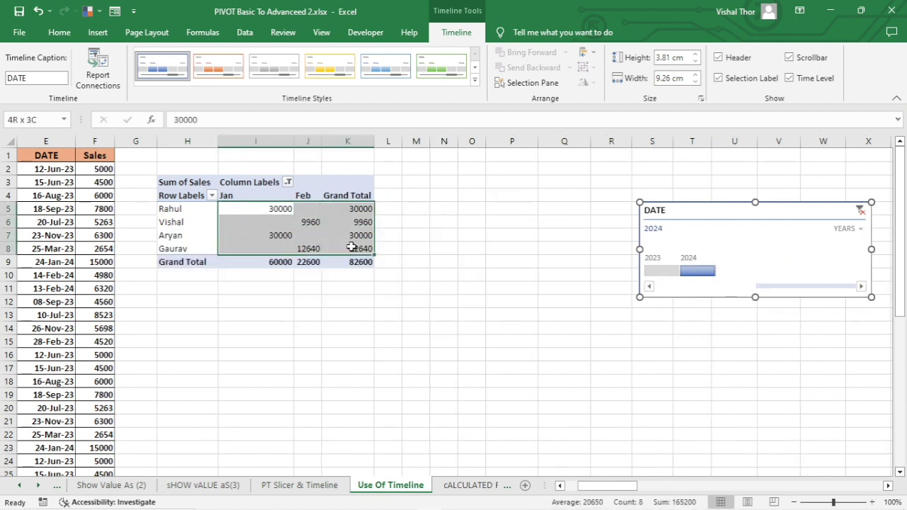
Step: Switch the timeline's time level to quarters and filter the pivot table to Q3 2023
{"action": "left_click", "coordinate": [646, 239]}
{"action": "left_click", "coordinate": [860, 229]}
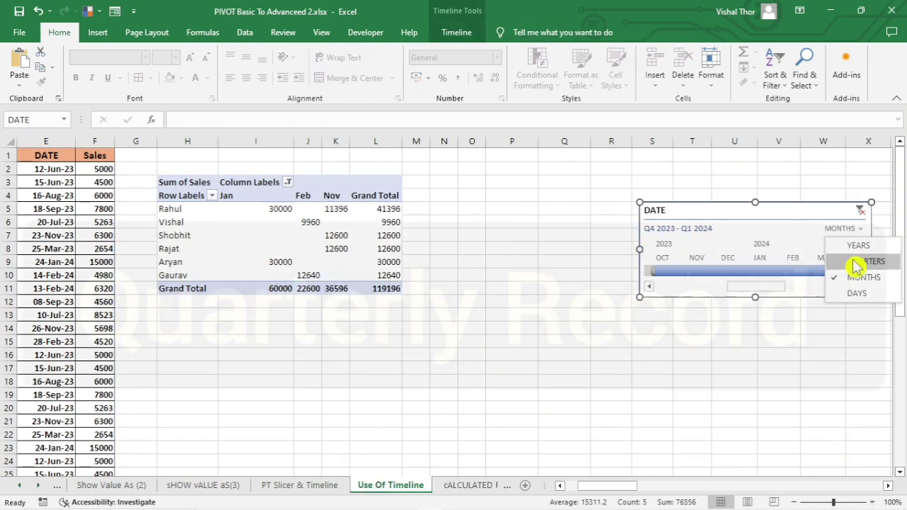
{"action": "left_click", "coordinate": [858, 262]}
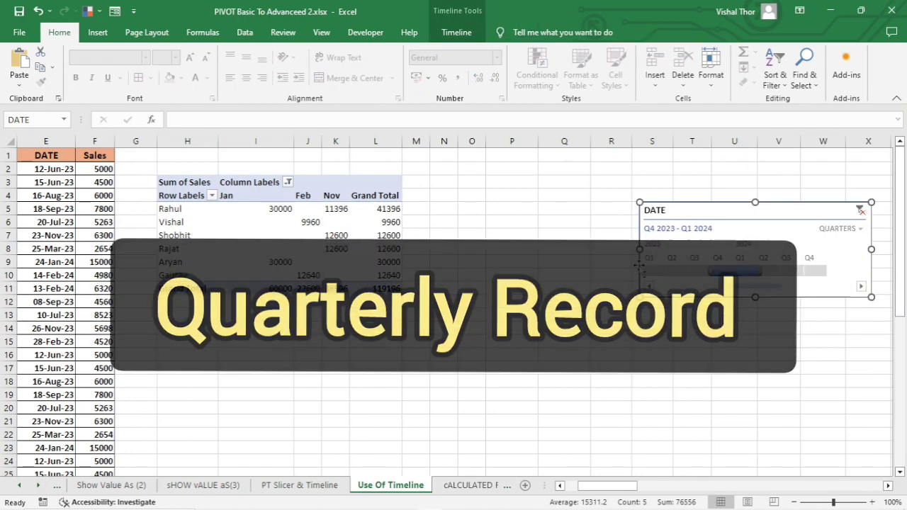
{"action": "left_click", "coordinate": [699, 269]}
{"action": "left_click_drag", "start_coordinate": [245, 224], "coordinate": [340, 278]}
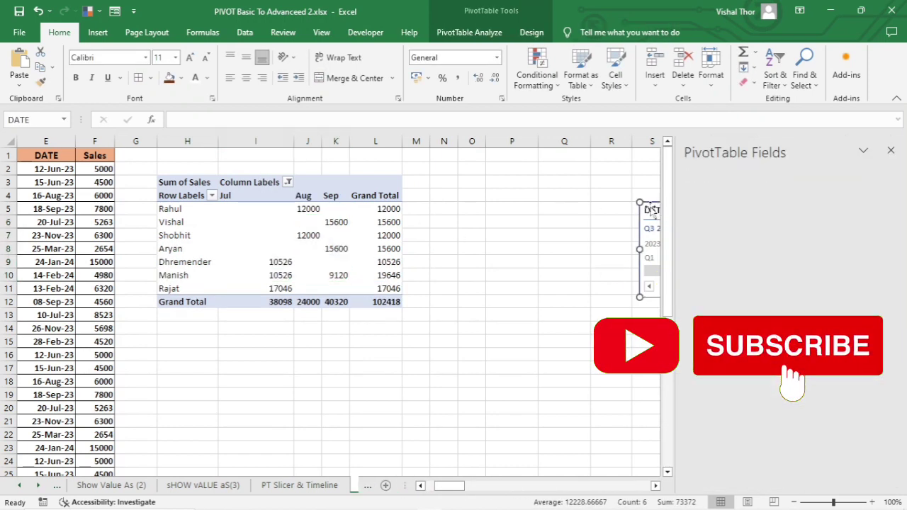
Step: Move the DATE timeline below the pivot table and use it to filter the sales to Q2 2023
{"action": "left_click_drag", "start_coordinate": [649, 206], "coordinate": [140, 343]}
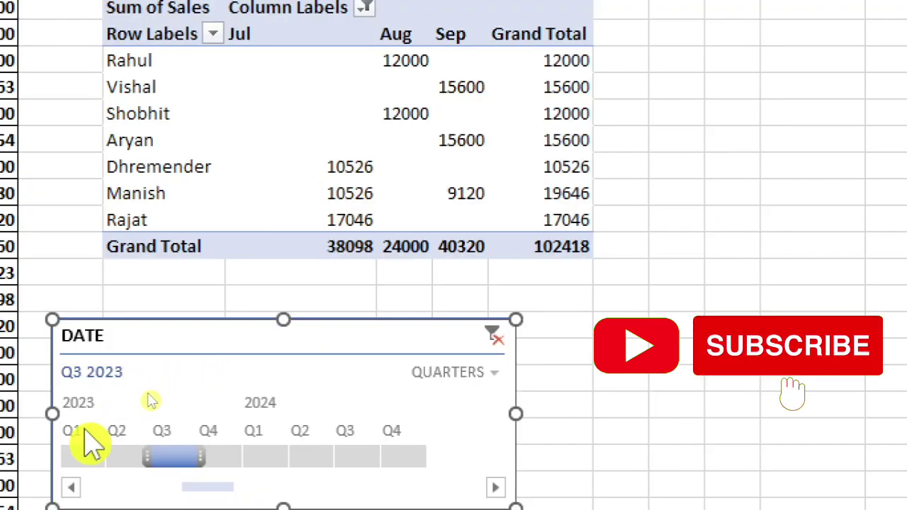
{"action": "left_click", "coordinate": [144, 363]}
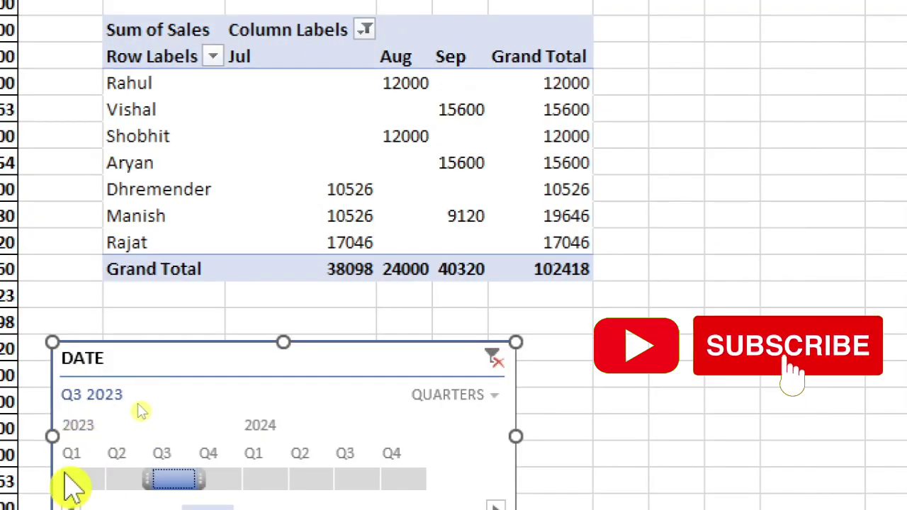
{"action": "left_click", "coordinate": [117, 482]}
{"action": "left_click_drag", "start_coordinate": [126, 91], "coordinate": [459, 157]}
{"action": "mouse_move", "coordinate": [457, 158]}
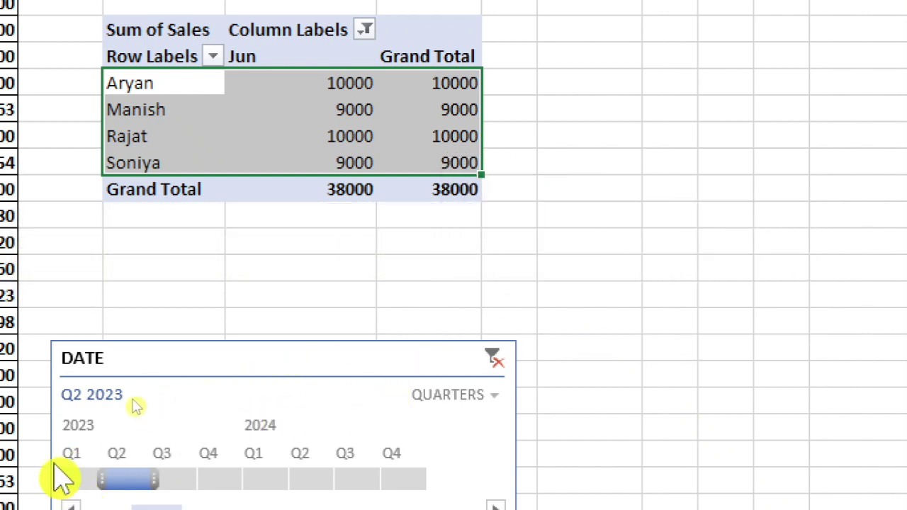
Step: Filter the pivot table to Q1 2023 and reposition the timeline closer beneath it, over columns I to M
{"action": "left_click", "coordinate": [71, 482]}
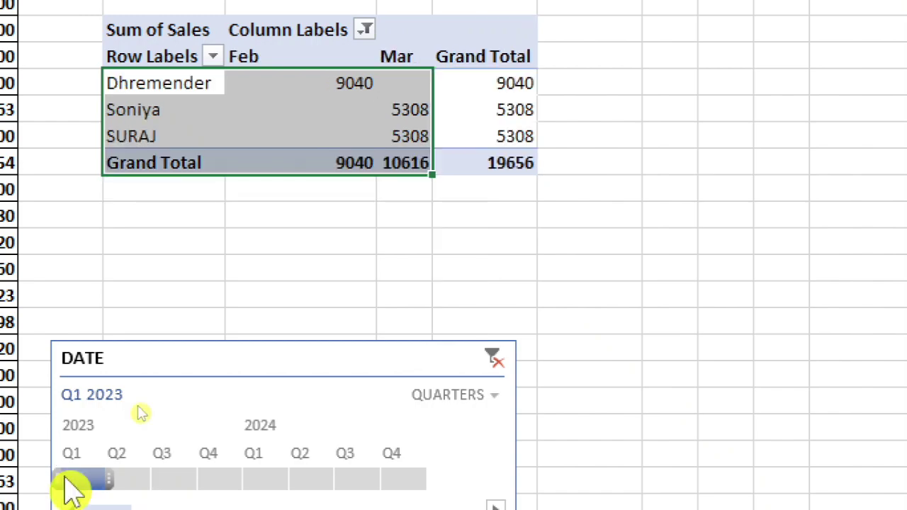
{"action": "left_click_drag", "start_coordinate": [251, 189], "coordinate": [455, 263]}
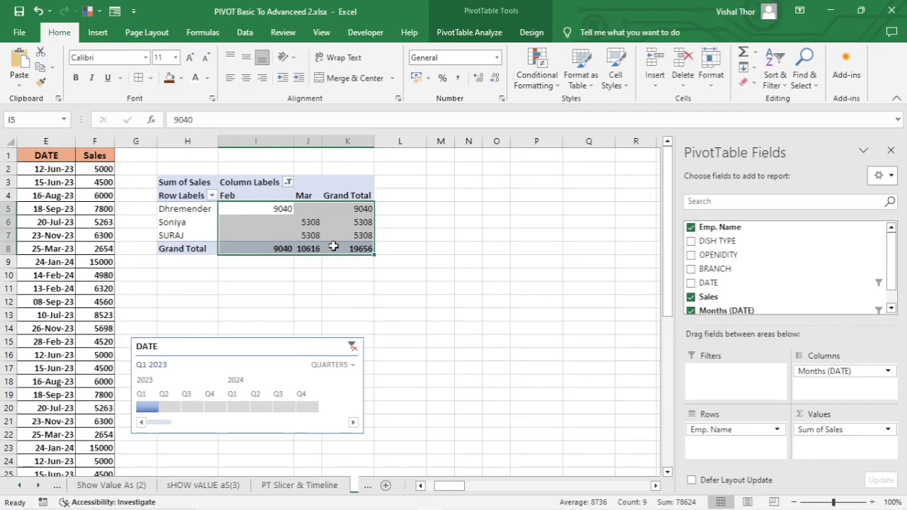
{"action": "left_click_drag", "start_coordinate": [248, 365], "coordinate": [333, 305]}
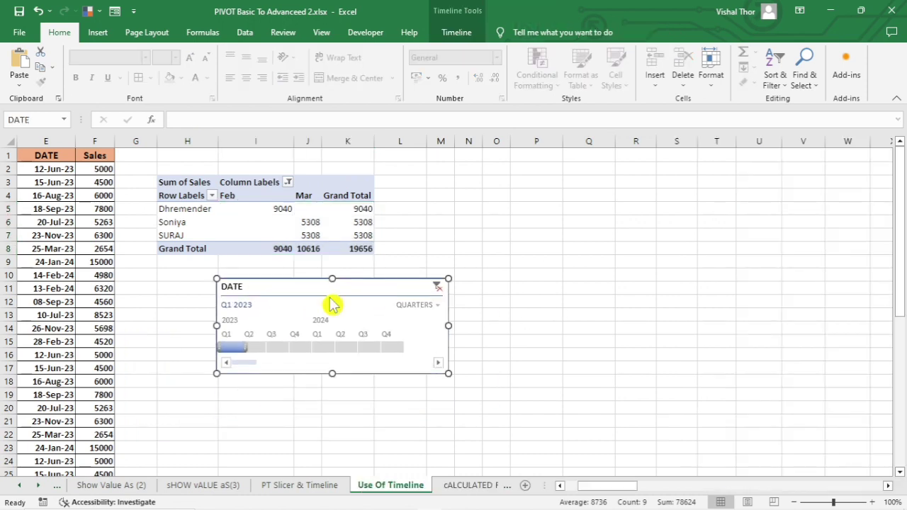
Step: Try the orange and yellow styles on the DATE timeline, settle on the orange one, and filter the pivot table to Q3 2023
{"action": "left_click", "coordinate": [457, 33]}
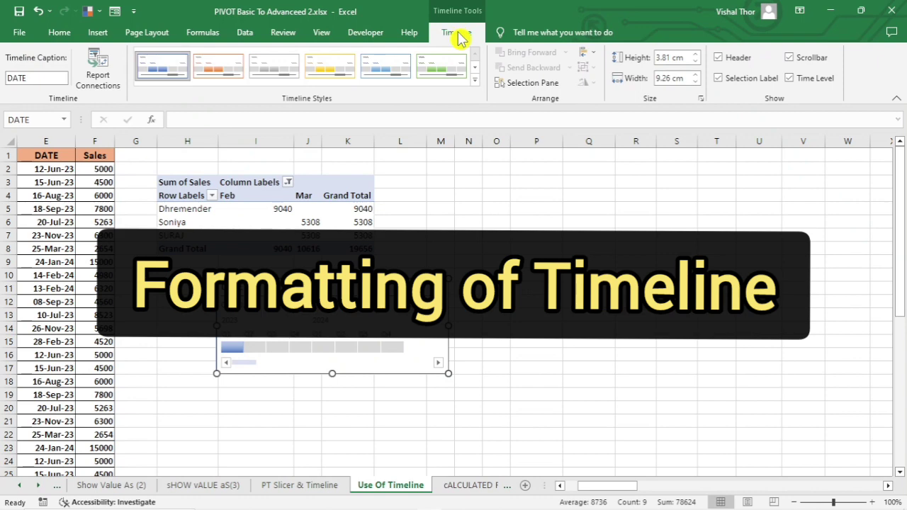
{"action": "left_click", "coordinate": [216, 74]}
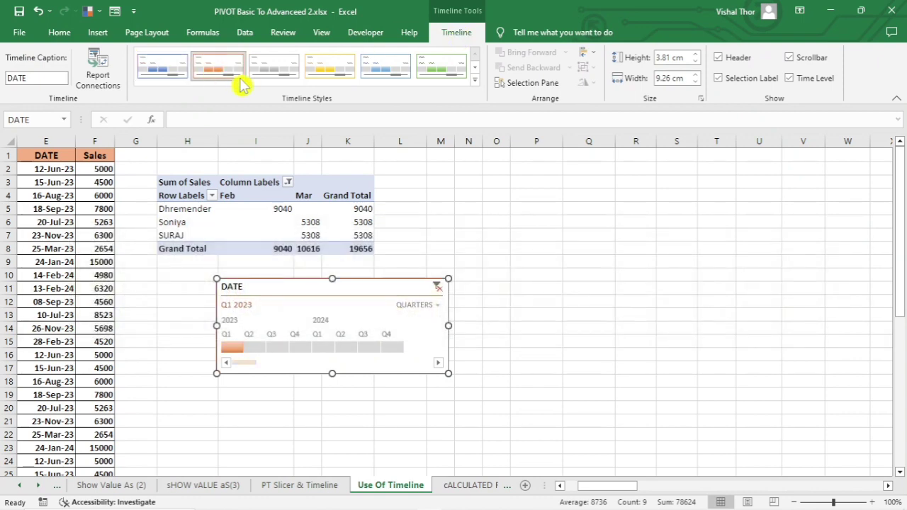
{"action": "left_click", "coordinate": [329, 67]}
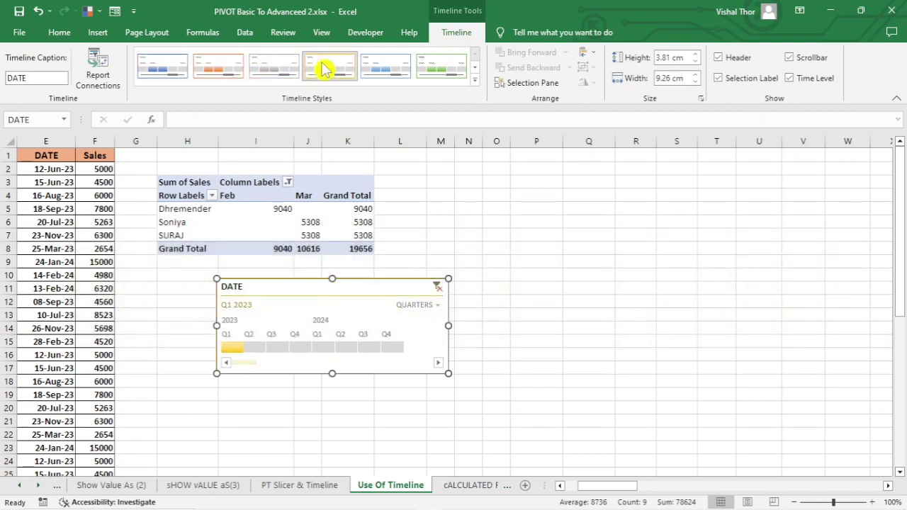
{"action": "left_click", "coordinate": [242, 66]}
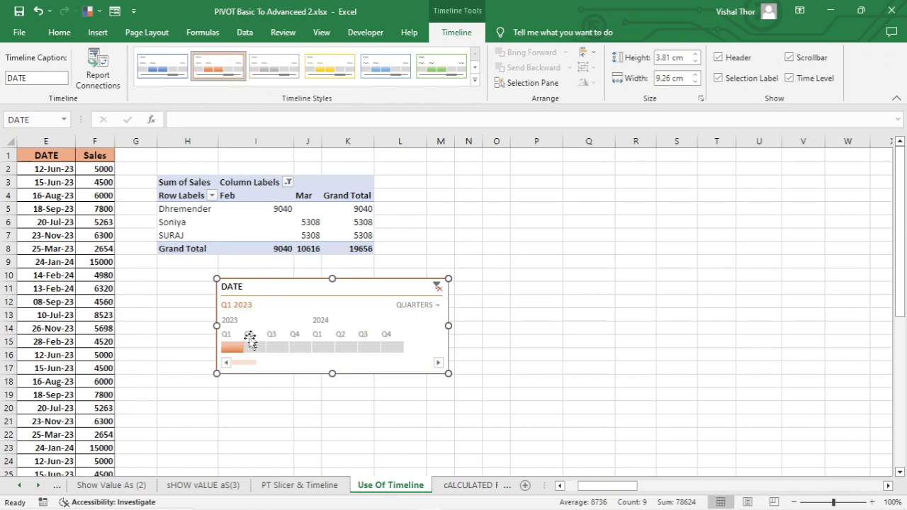
{"action": "left_click", "coordinate": [277, 347]}
Step: Move the timeline down to the pivot table's Grand Total row and resize it to 3.5 cm high by 8.36 cm wide
{"action": "left_click_drag", "start_coordinate": [262, 301], "coordinate": [263, 326]}
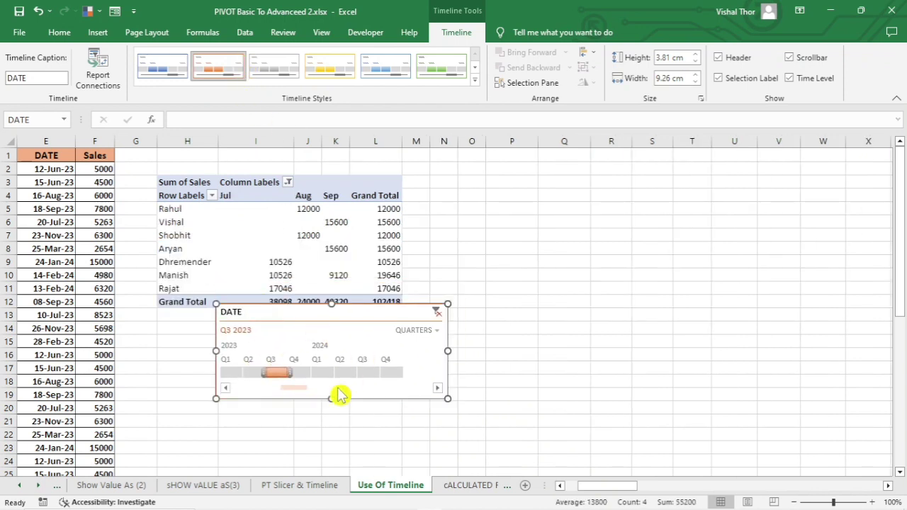
{"action": "left_click_drag", "start_coordinate": [331, 399], "coordinate": [358, 381]}
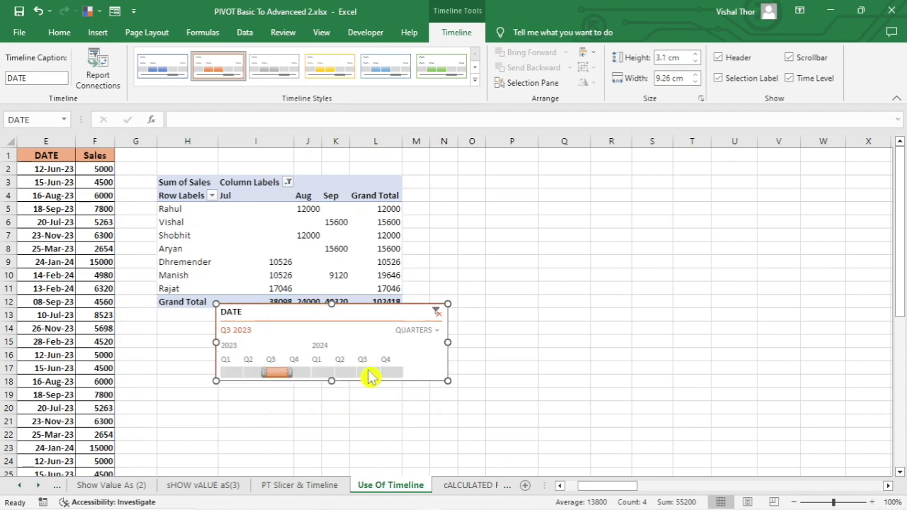
{"action": "left_click_drag", "start_coordinate": [450, 340], "coordinate": [426, 347]}
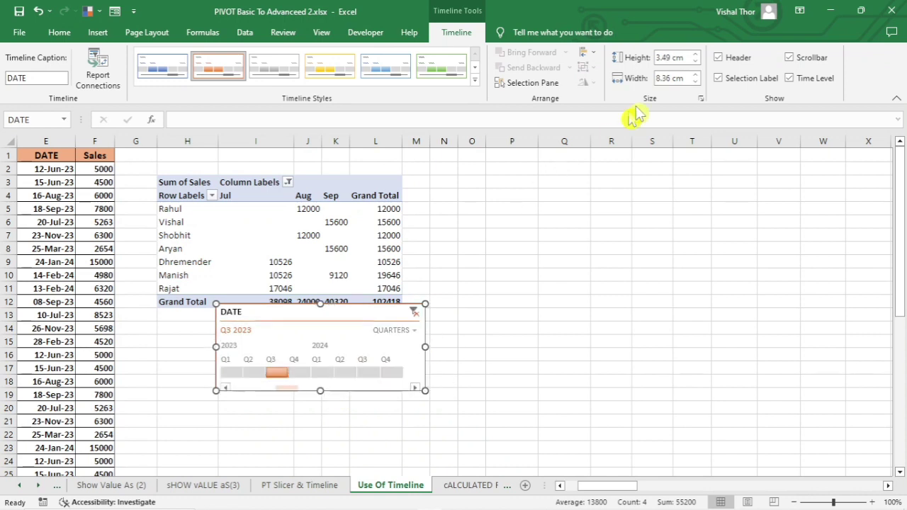
{"action": "left_click", "coordinate": [695, 62]}
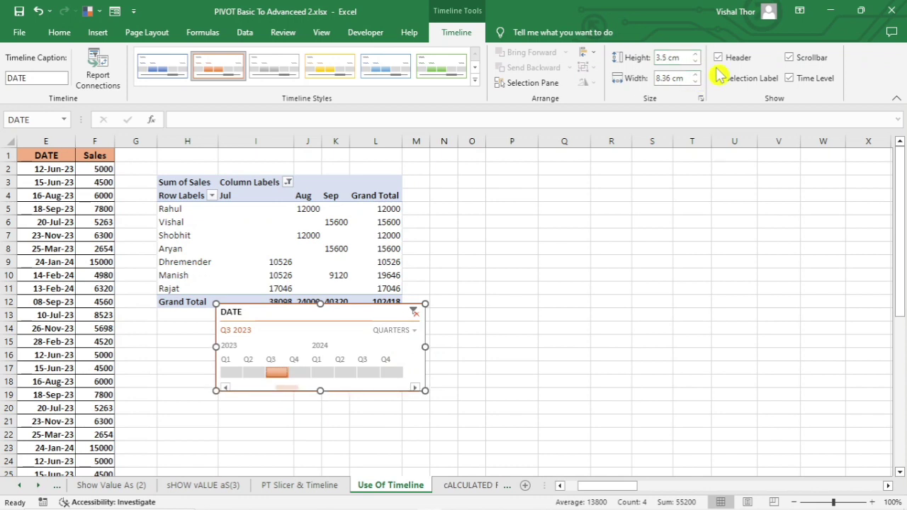
Step: Hide and restore the timeline's header, and do the same with its selection label
{"action": "left_click", "coordinate": [716, 59]}
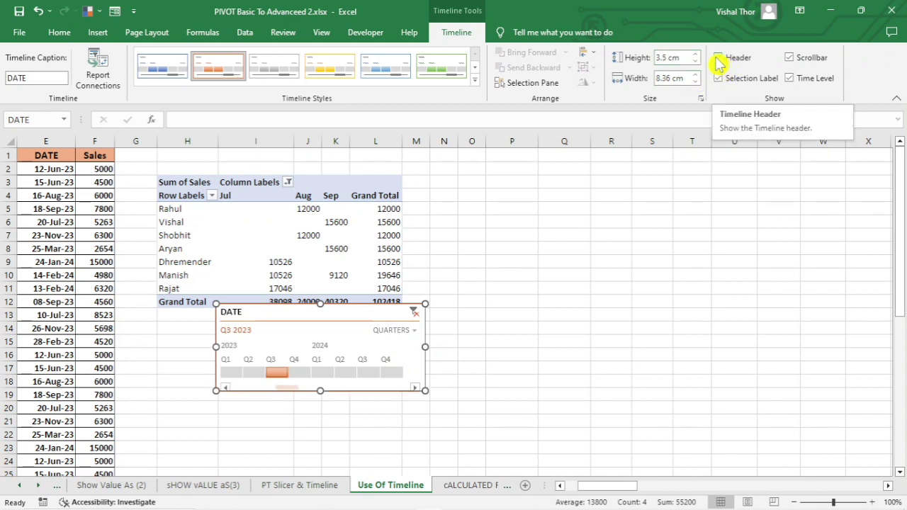
{"action": "left_click", "coordinate": [718, 58]}
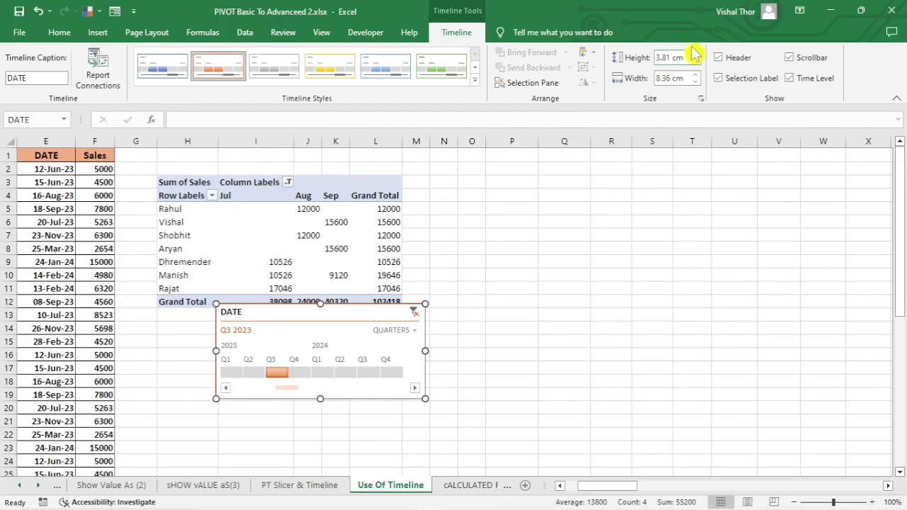
{"action": "left_click", "coordinate": [720, 57]}
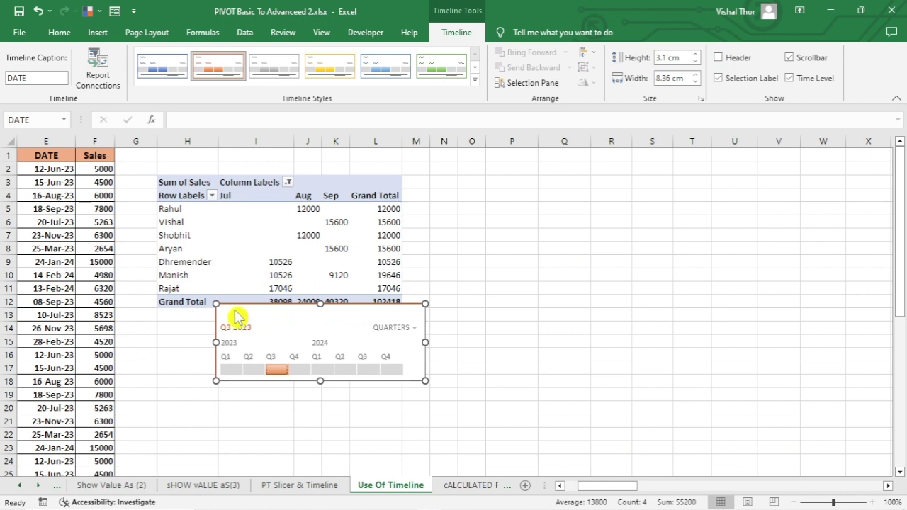
{"action": "left_click", "coordinate": [721, 60]}
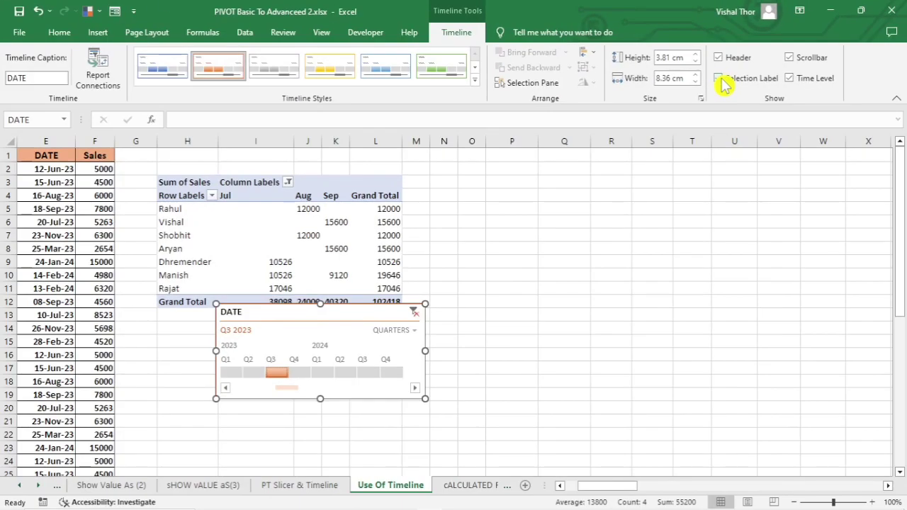
{"action": "left_click", "coordinate": [723, 81]}
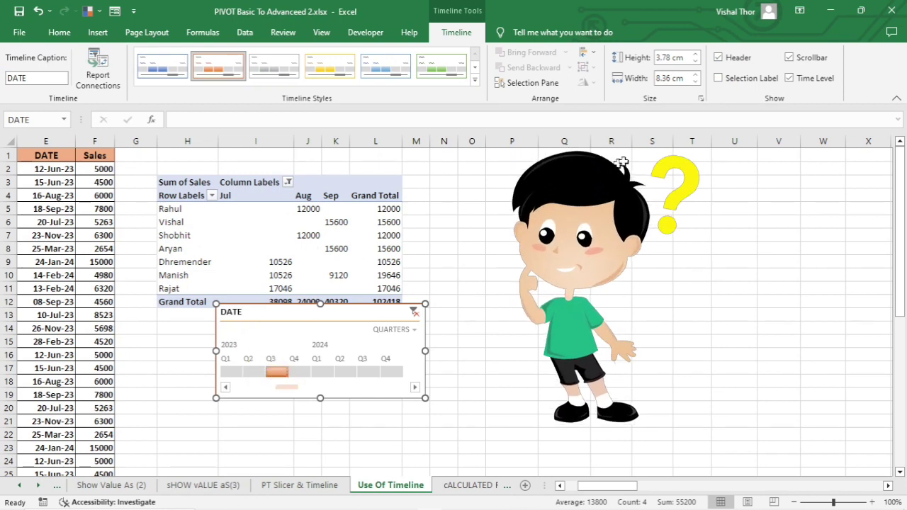
{"action": "left_click", "coordinate": [719, 79]}
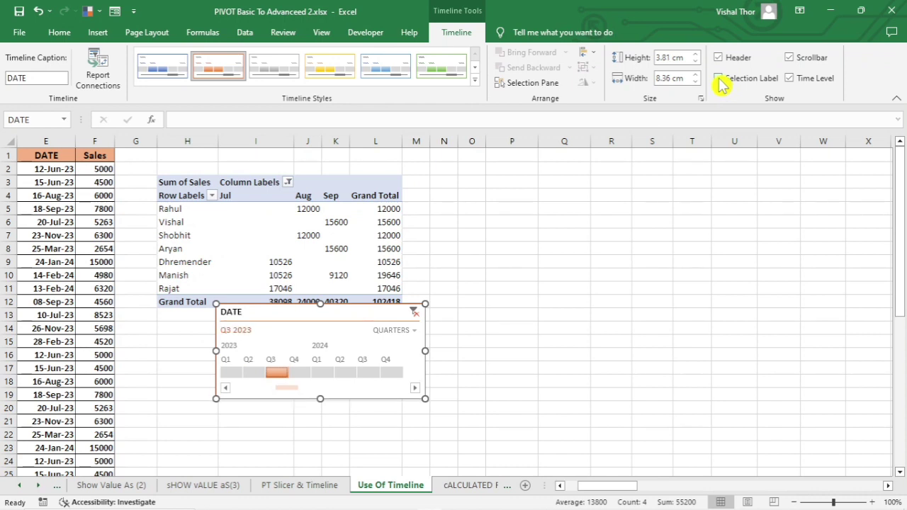
Step: Hide the timeline's scrollbar, shift the quarters forward and back with the end arrows, and restore the scrollbar
{"action": "left_click", "coordinate": [789, 58]}
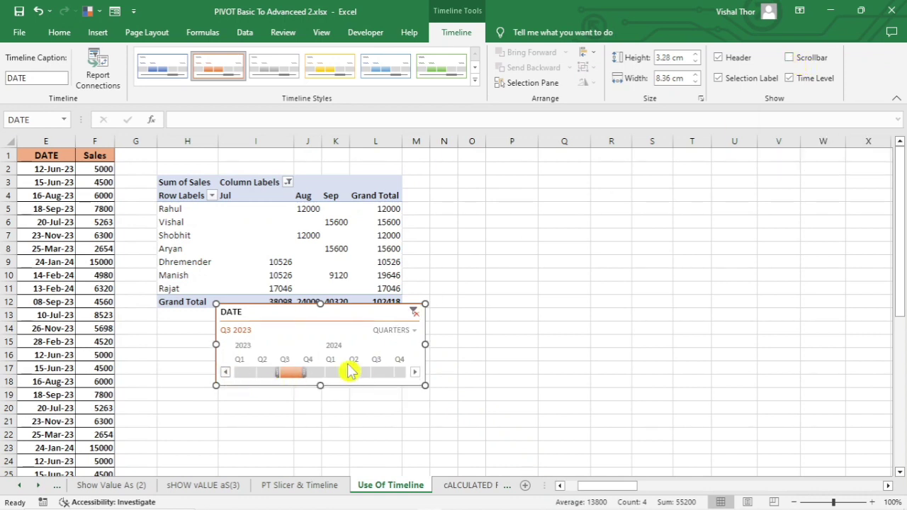
{"action": "left_click", "coordinate": [416, 376]}
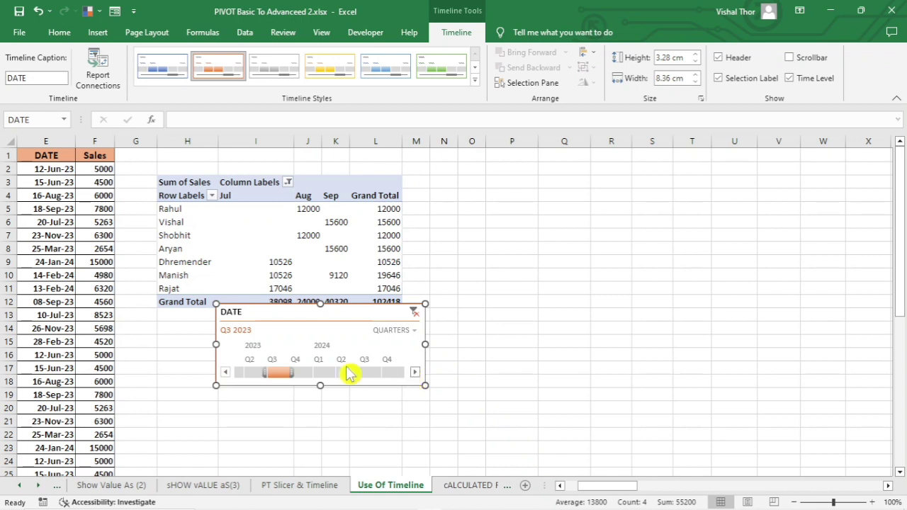
{"action": "left_click", "coordinate": [226, 373]}
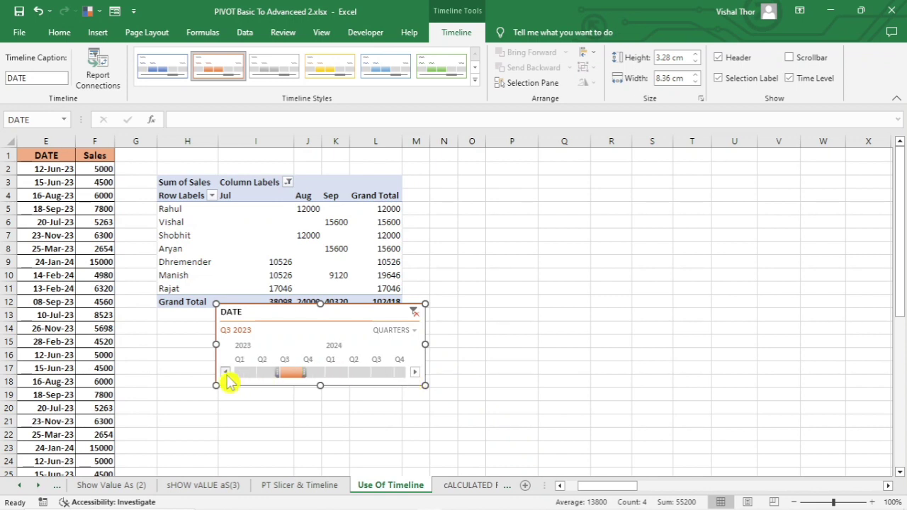
{"action": "left_click", "coordinate": [789, 58]}
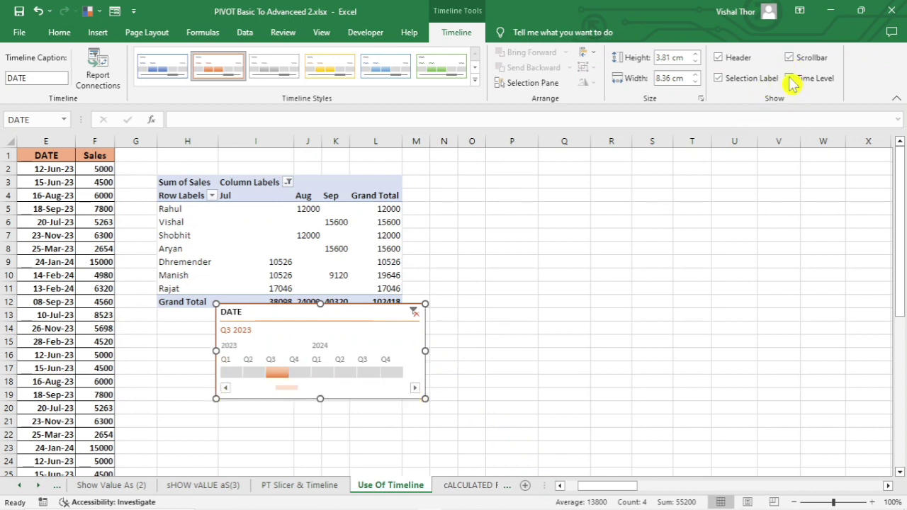
Step: Turn the timeline's time level display off and on, and look at its list of period options
{"action": "left_click", "coordinate": [789, 78]}
{"action": "left_click", "coordinate": [397, 330]}
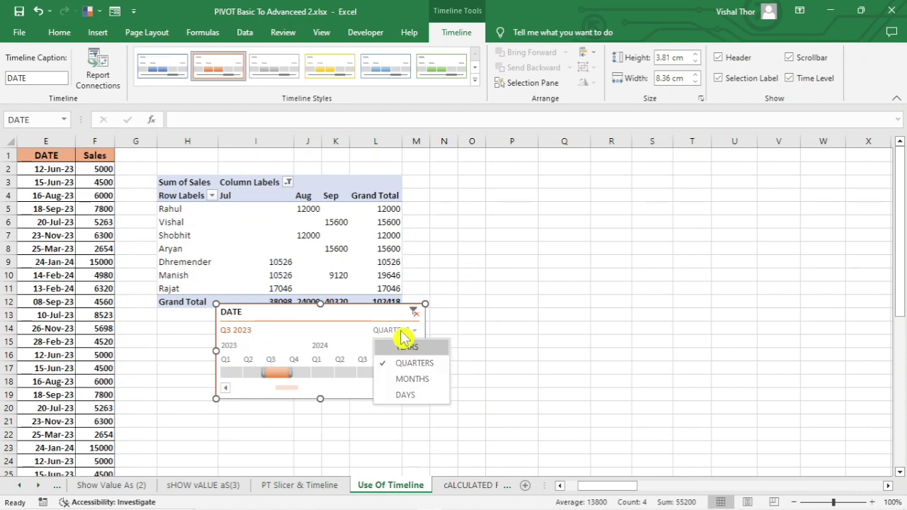
{"action": "left_click", "coordinate": [788, 78]}
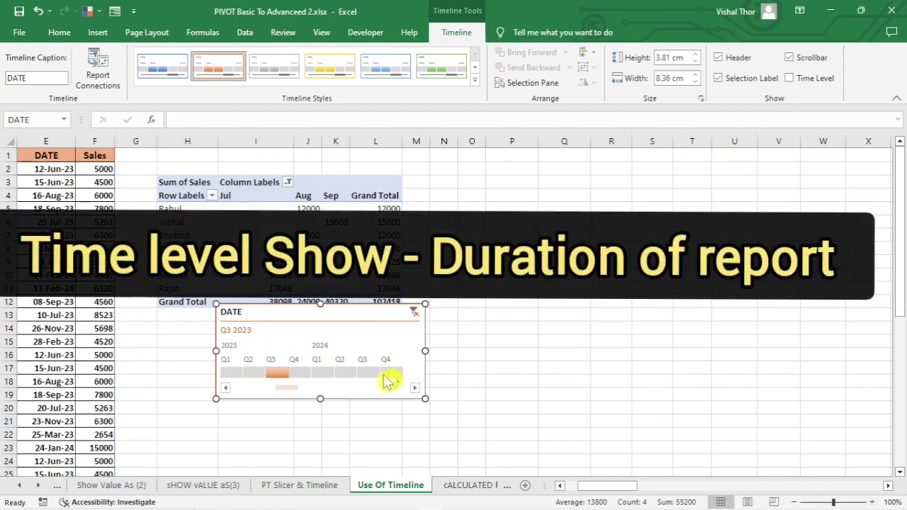
{"action": "left_click", "coordinate": [790, 77]}
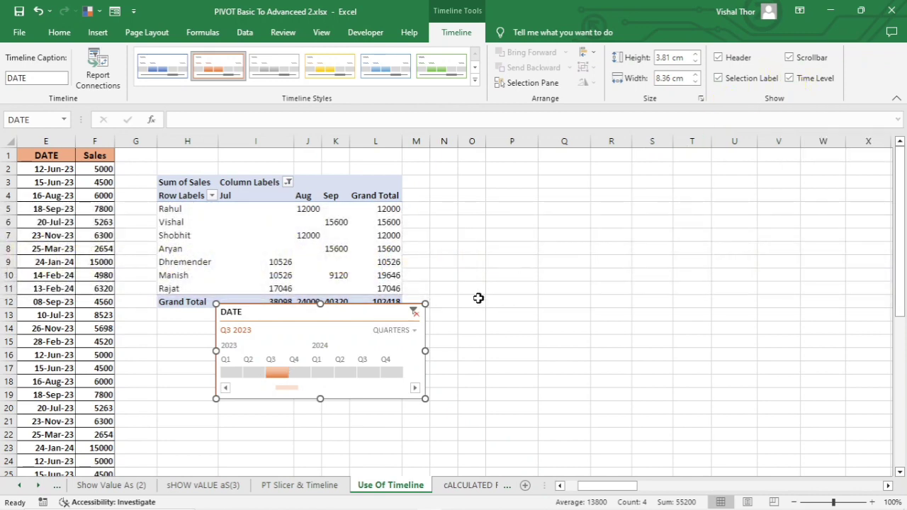
Step: Switch the timeline's time level to years and filter the pivot table by 2024 and finally by 2023
{"action": "left_click", "coordinate": [408, 333]}
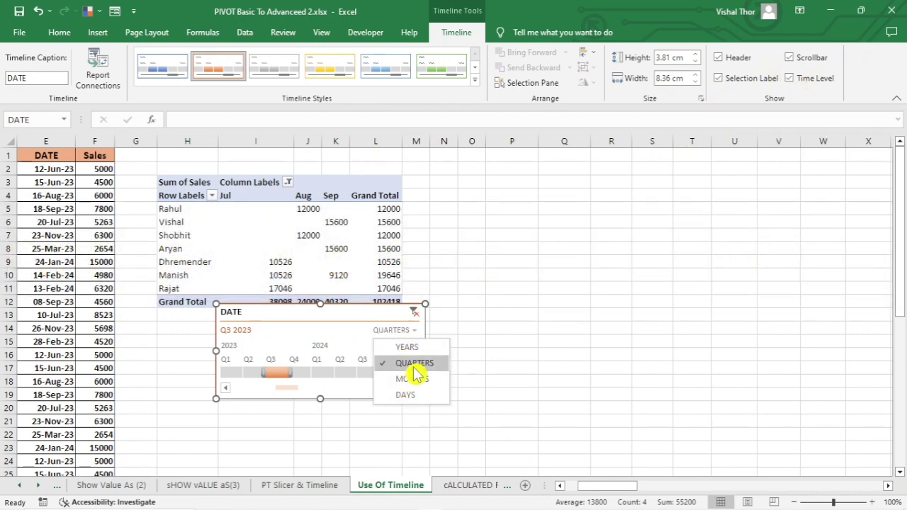
{"action": "left_click", "coordinate": [407, 347]}
{"action": "left_click", "coordinate": [274, 372]}
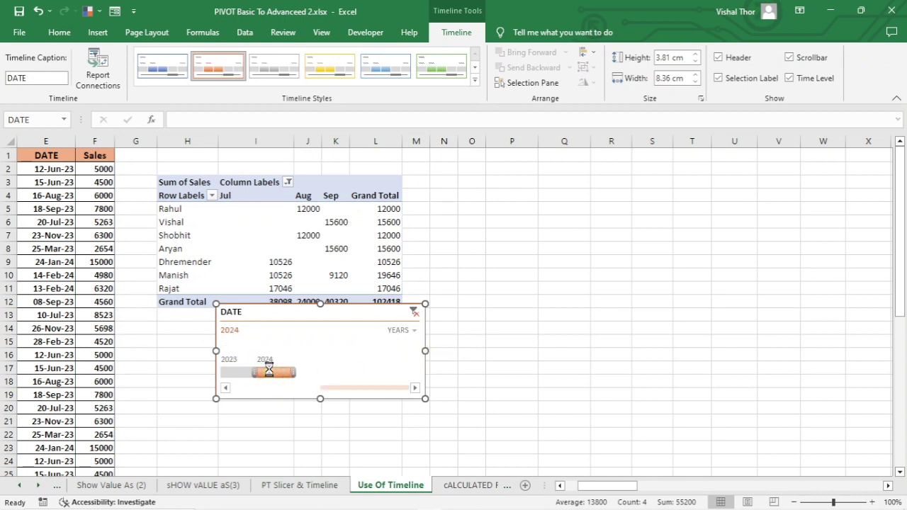
{"action": "left_click_drag", "start_coordinate": [243, 216], "coordinate": [318, 233]}
{"action": "left_click", "coordinate": [233, 371]}
Step: Highlight the pivot table's rows from H5 to P14, shift the timeline slightly down and right, and select empty cell Q6
{"action": "left_click_drag", "start_coordinate": [174, 208], "coordinate": [491, 328]}
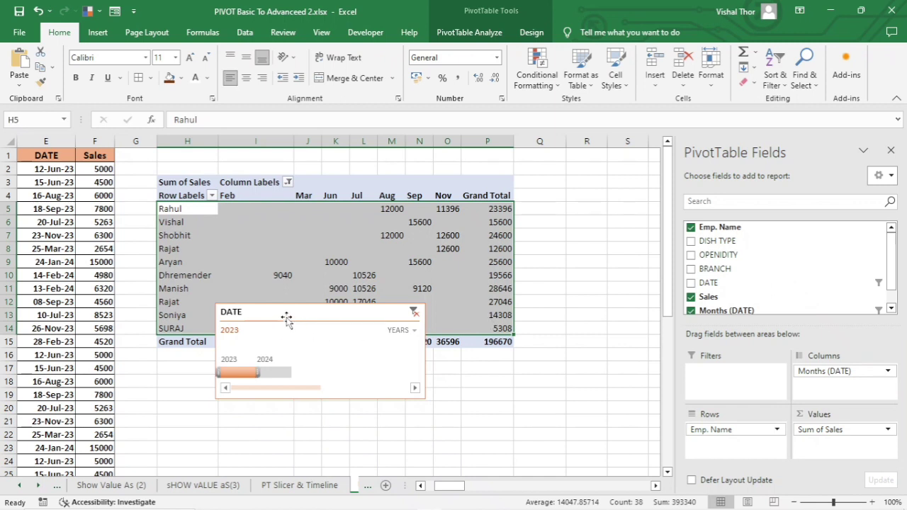
{"action": "left_click_drag", "start_coordinate": [295, 316], "coordinate": [321, 334]}
{"action": "left_click", "coordinate": [475, 235]}
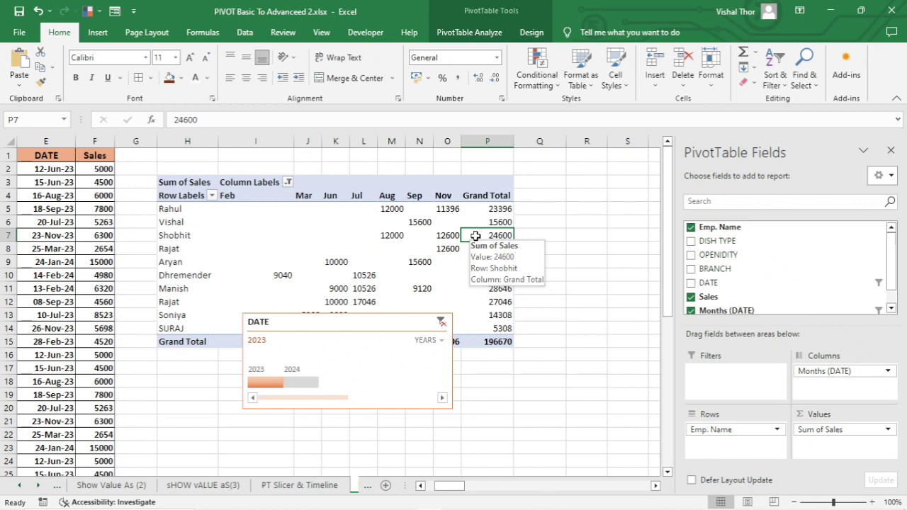
{"action": "left_click", "coordinate": [530, 222]}
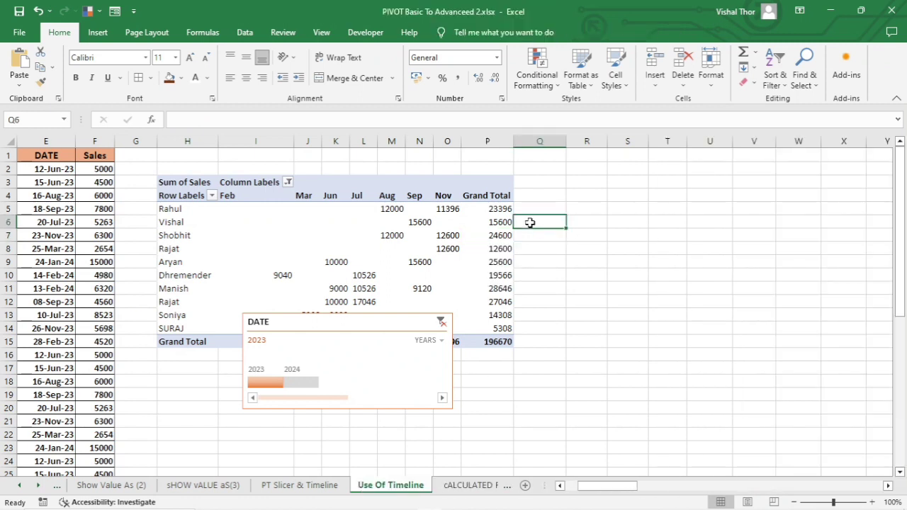